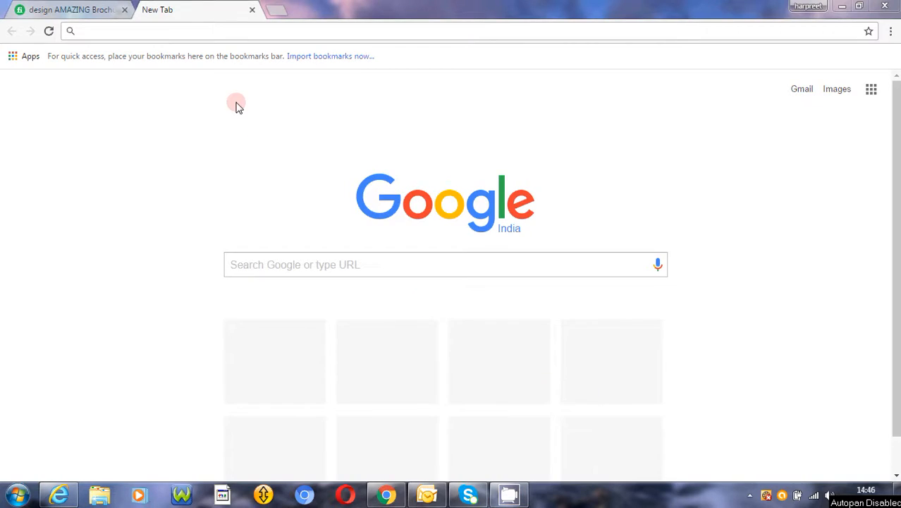
Step: Load the iQ application's Log On page at 192.168.1.225 in Chrome
{"action": "left_click", "coordinate": [201, 28]}
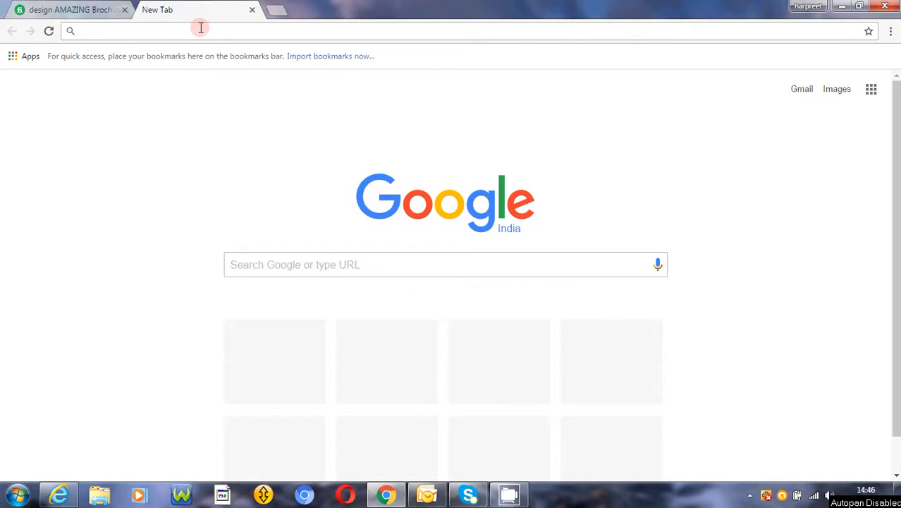
{"action": "type", "text": "login."}
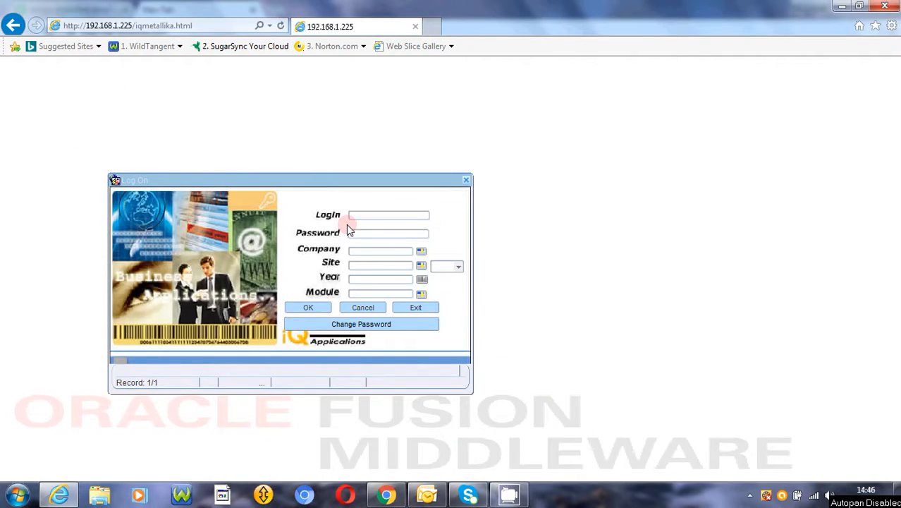
Step: Log in with the login name and password, choosing site ROLLING, year 2016-17 and Procurement Management
{"action": "left_click", "coordinate": [358, 215]}
{"action": "type", "text": "admin"}
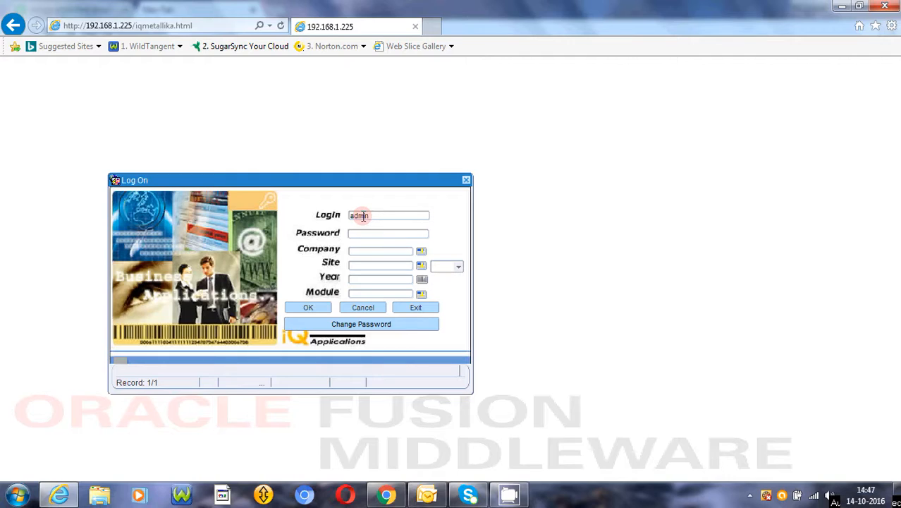
{"action": "key", "text": "Tab"}
{"action": "type", "text": "admin"}
{"action": "key", "text": "Return"}
{"action": "key", "text": "Return"}
{"action": "key", "text": "Return"}
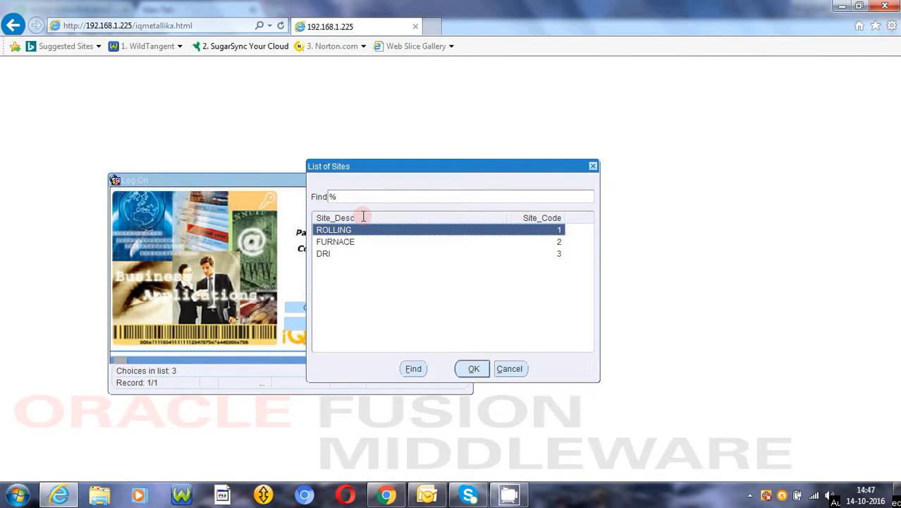
{"action": "key", "text": "Return"}
{"action": "key", "text": "Return"}
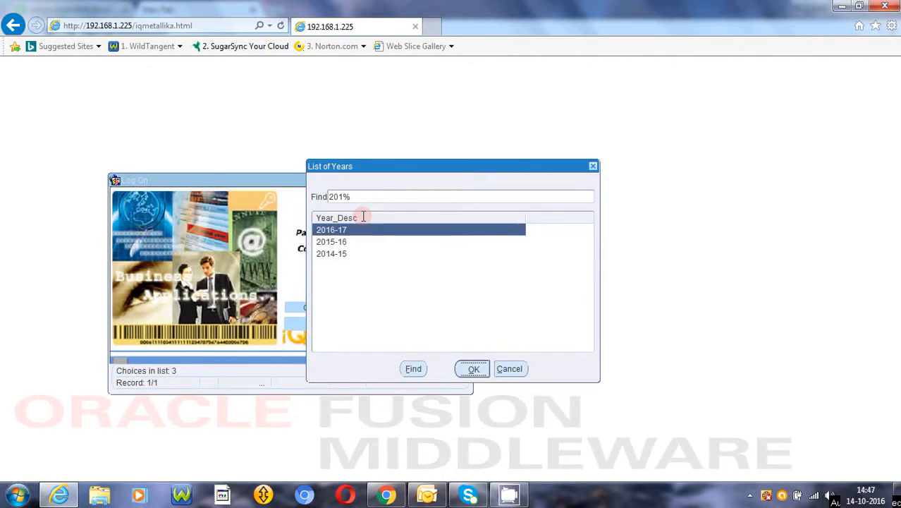
{"action": "key", "text": "Return"}
{"action": "key", "text": "Return"}
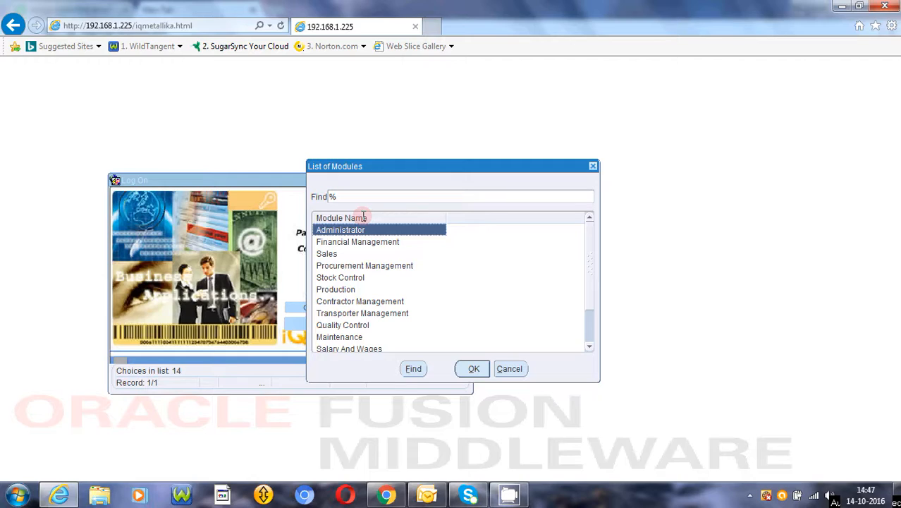
{"action": "key", "text": "Down"}
{"action": "key", "text": "Down"}
{"action": "key", "text": "Down"}
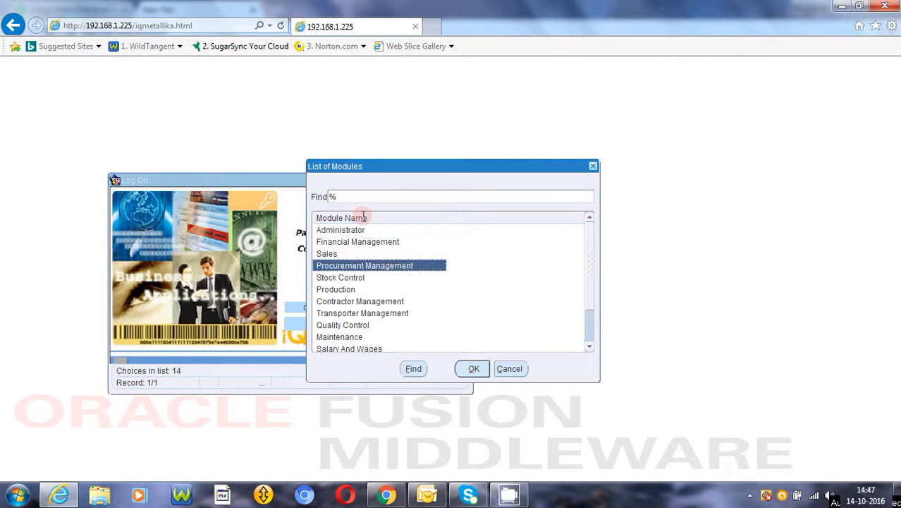
{"action": "key", "text": "Return"}
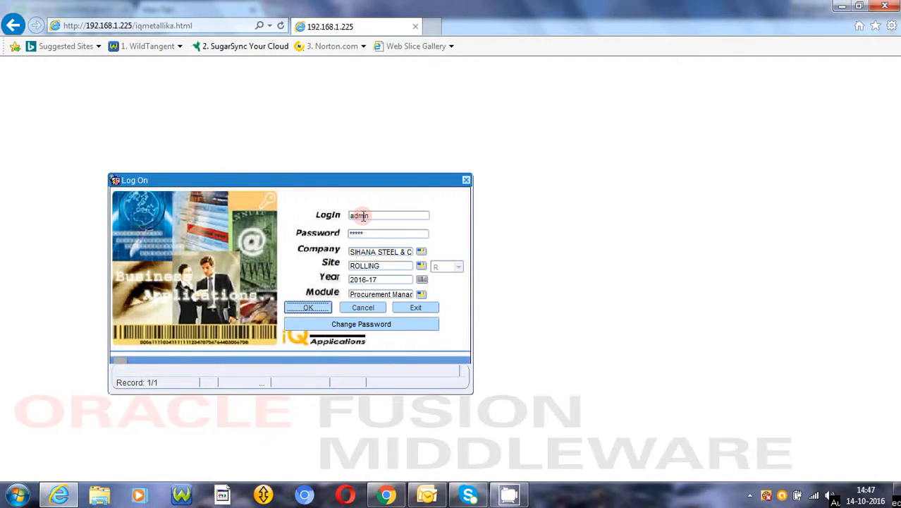
{"action": "key", "text": "Return"}
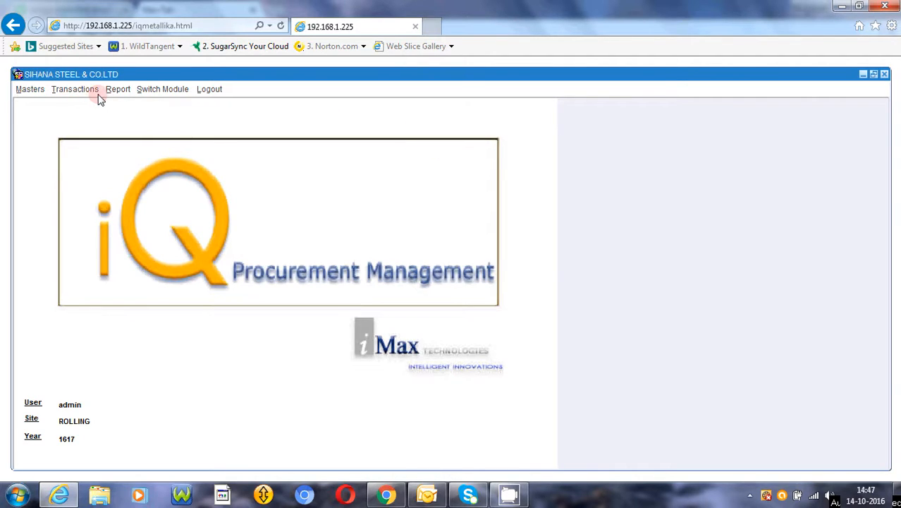
Step: Open the Requisition form from the Transactions menu
{"action": "left_click", "coordinate": [68, 94]}
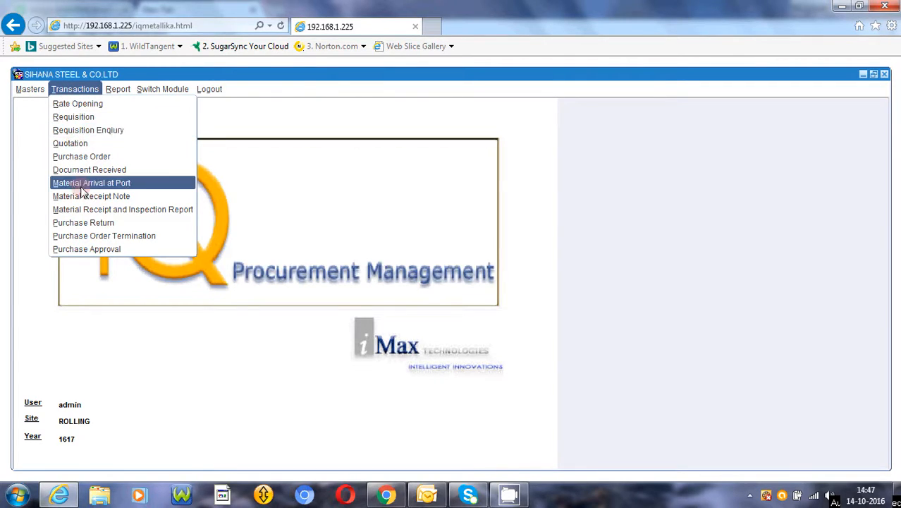
{"action": "left_click", "coordinate": [71, 117]}
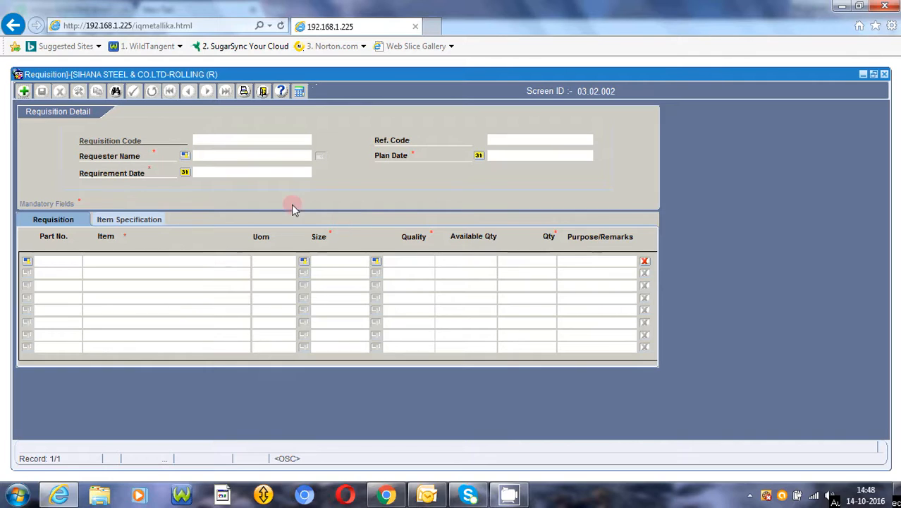
Step: Add a new requisition and take the first employee from the requester list as Requester Name
{"action": "left_click", "coordinate": [24, 92]}
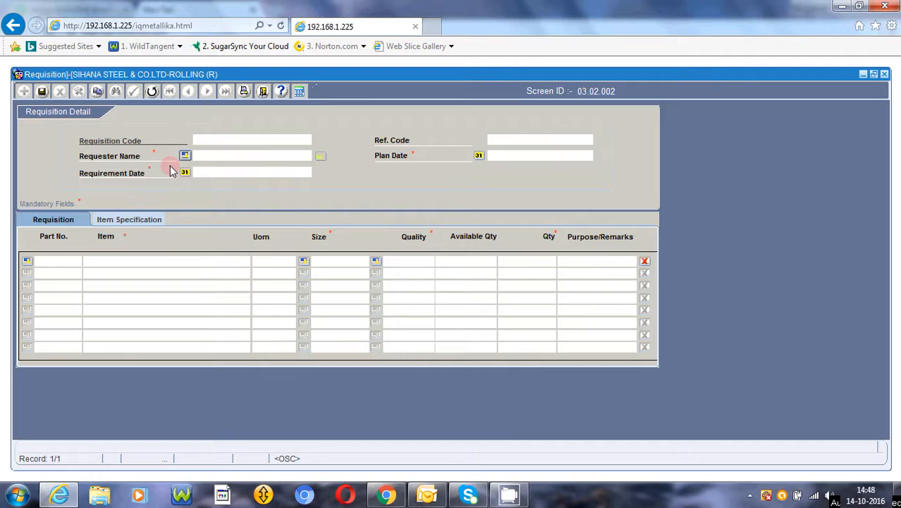
{"action": "key", "text": "Return"}
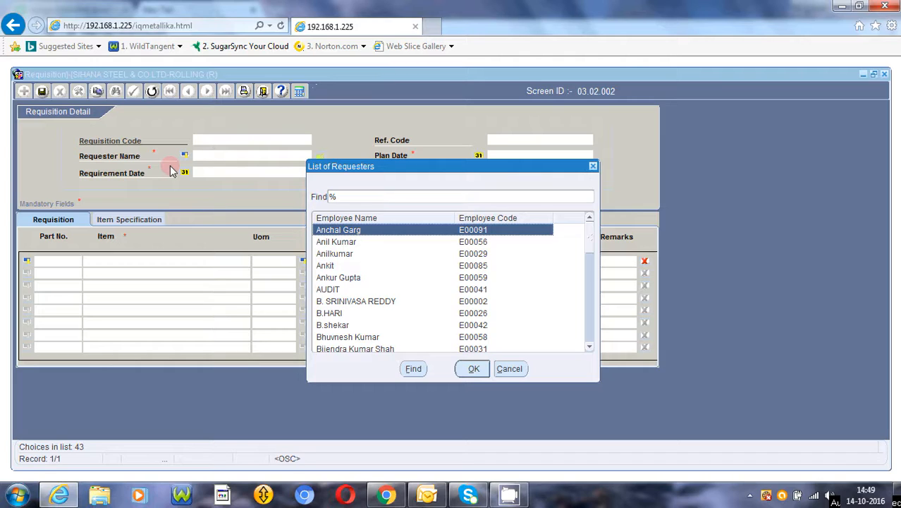
{"action": "key", "text": "Return"}
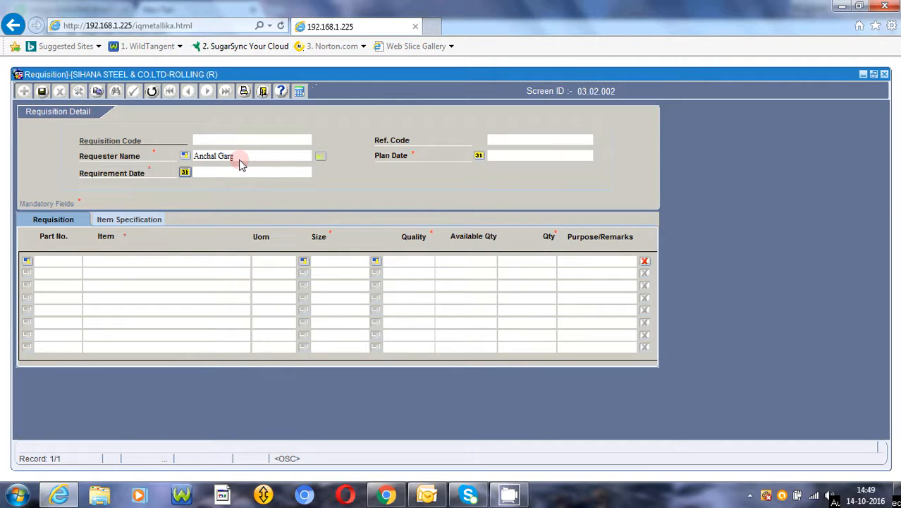
Step: Set Requirement Date 14/10/2016 from the calendar and enter Ref. Code 09876
{"action": "key", "text": "Return"}
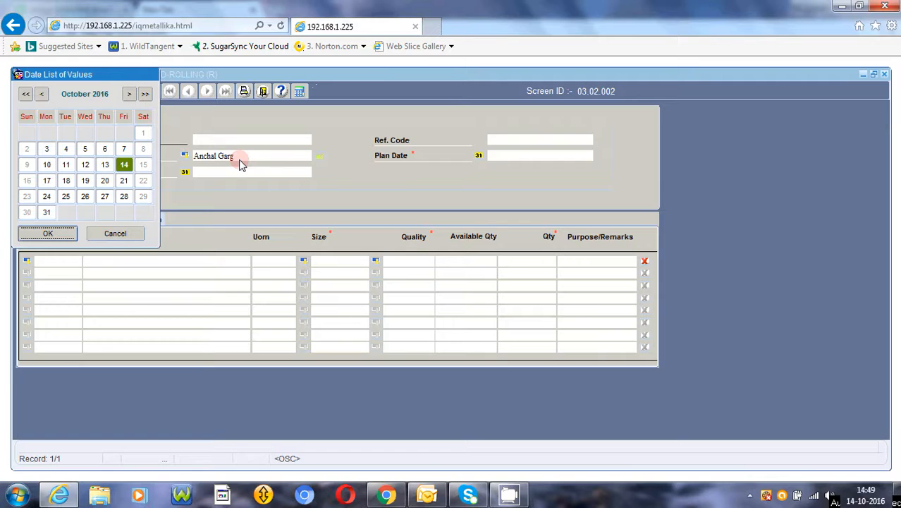
{"action": "key", "text": "Return"}
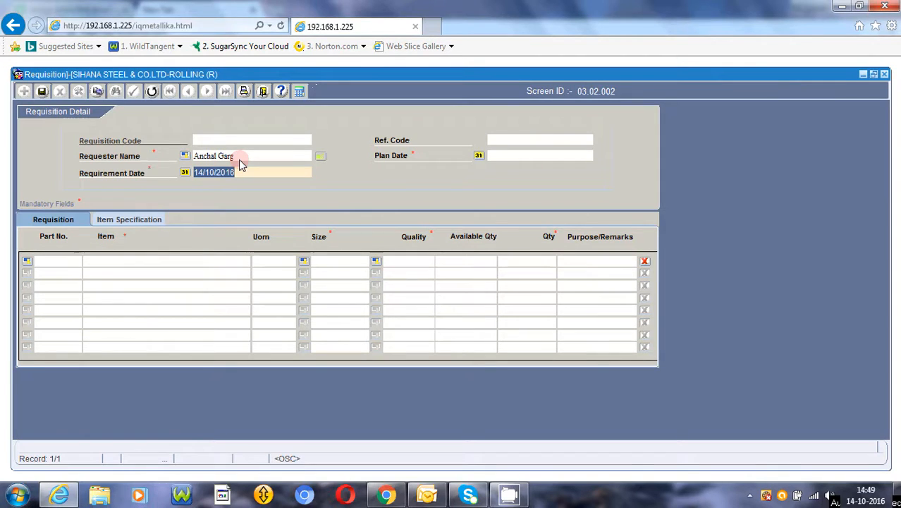
{"action": "key", "text": "Tab"}
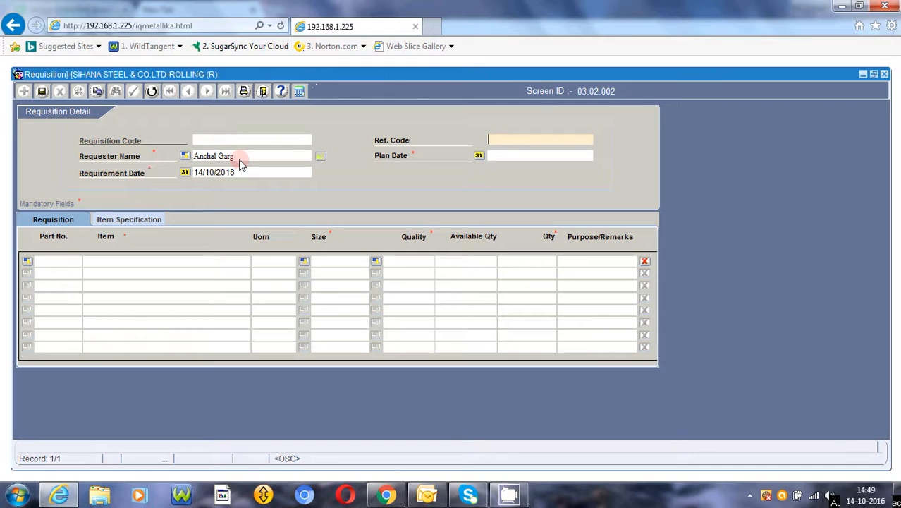
{"action": "type", "text": "09876"}
Step: Set the Plan Date to 06/10/2016 using the calendar
{"action": "key", "text": "Tab"}
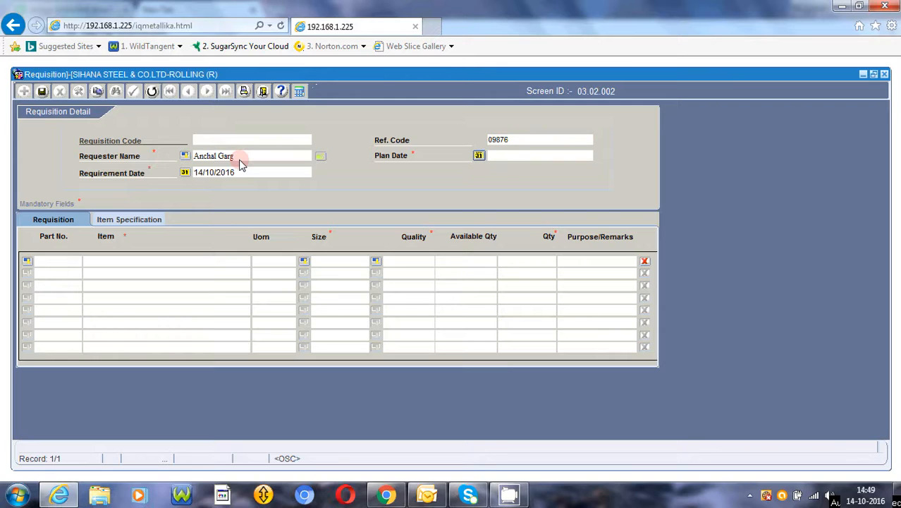
{"action": "key", "text": "Return"}
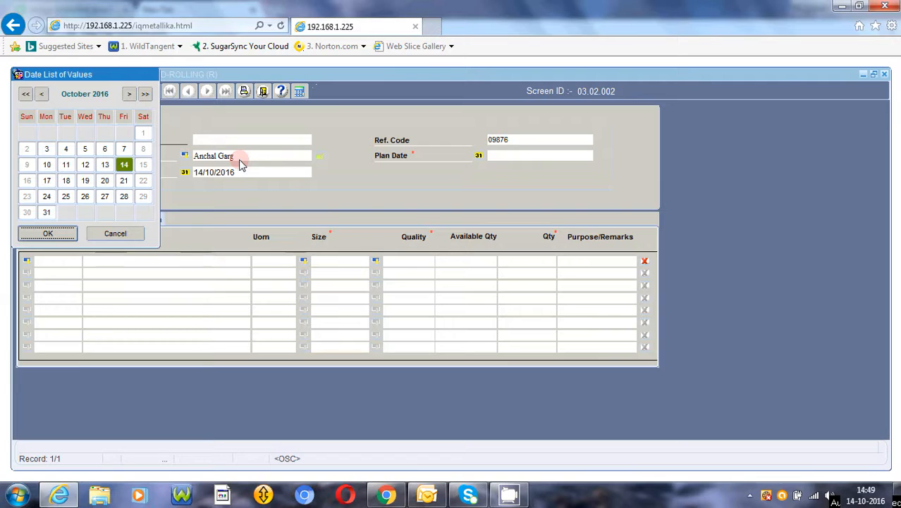
{"action": "left_click", "coordinate": [104, 152]}
{"action": "left_click", "coordinate": [104, 152]}
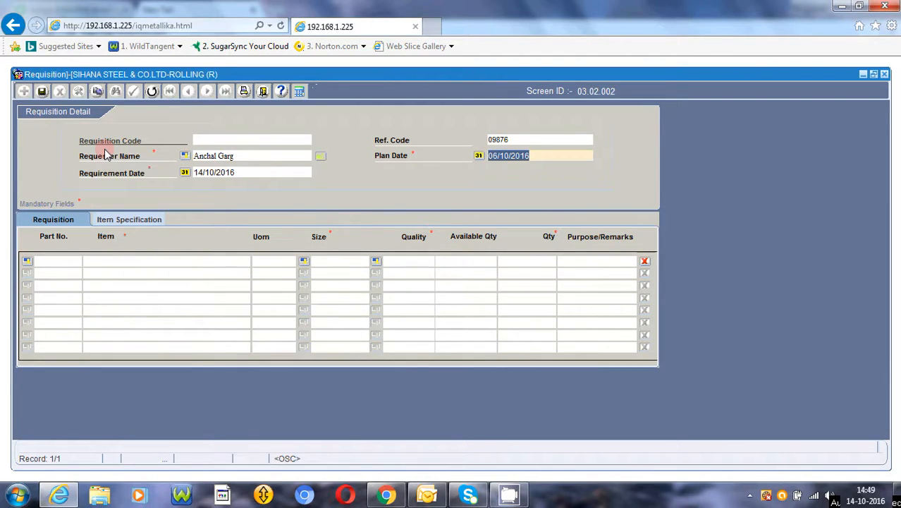
Step: Search the first line's item list for 'hydraulic oil'
{"action": "key", "text": "Return"}
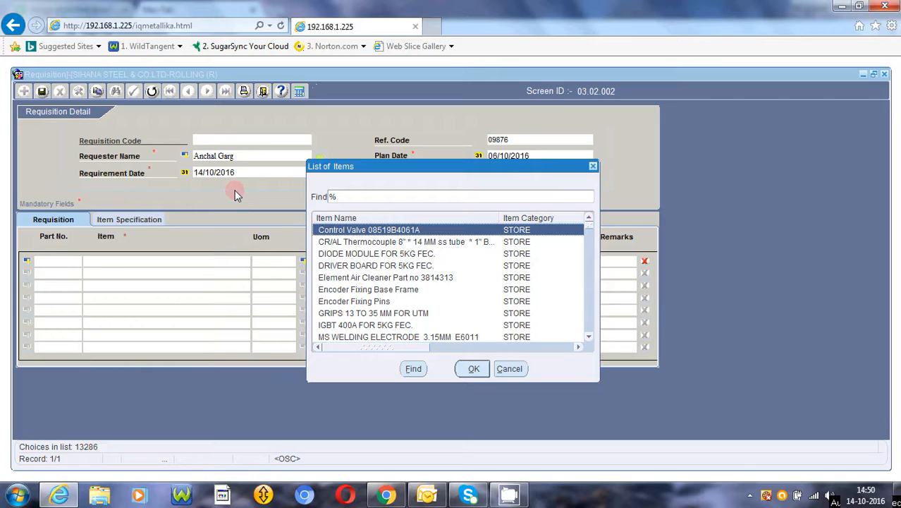
{"action": "left_click", "coordinate": [329, 199]}
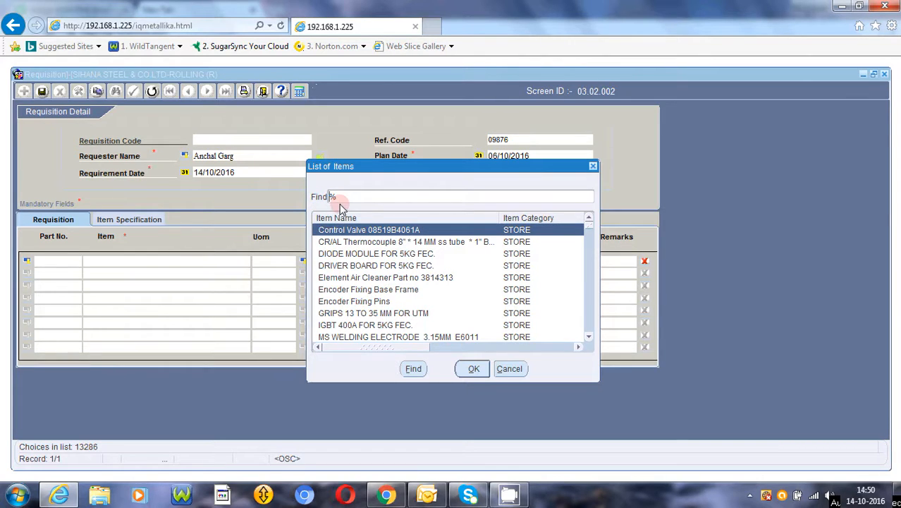
{"action": "left_click", "coordinate": [590, 224]}
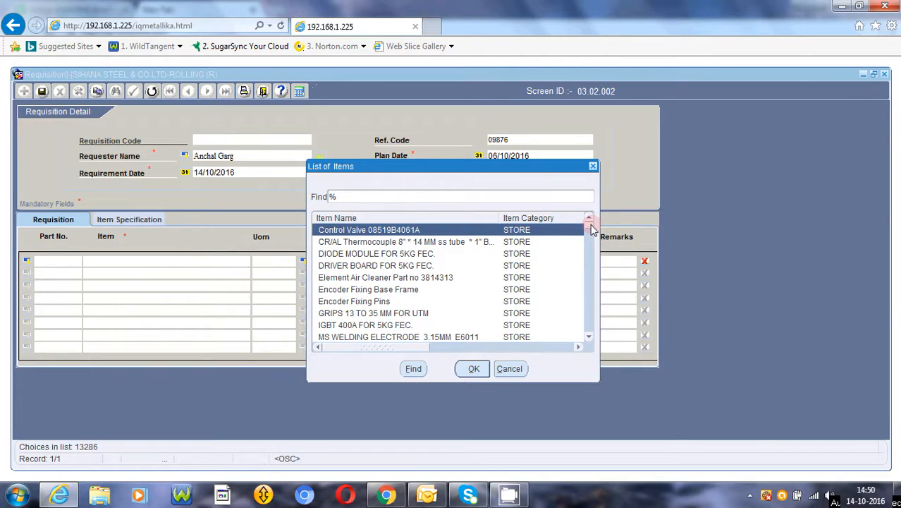
{"action": "left_click_drag", "start_coordinate": [590, 226], "coordinate": [591, 239]}
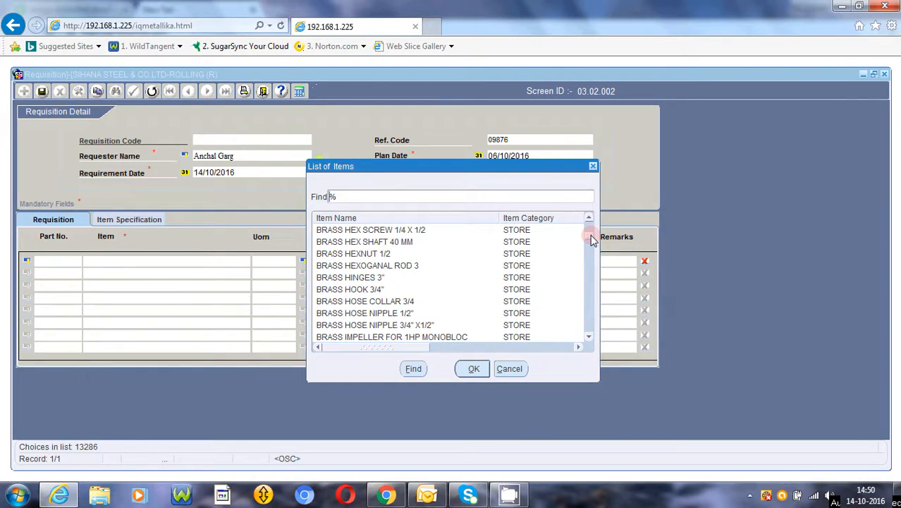
{"action": "left_click", "coordinate": [330, 191]}
{"action": "type", "text": "hydrauli"}
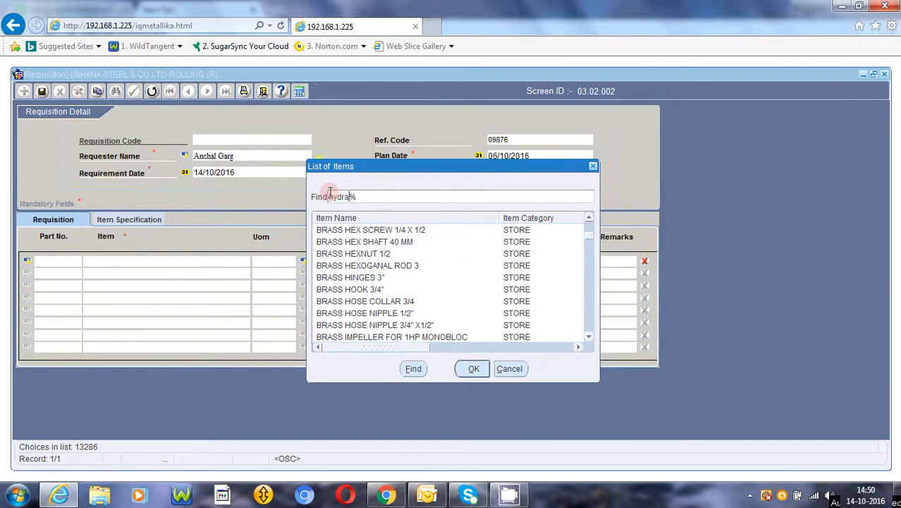
{"action": "type", "text": "c oil"}
{"action": "key", "text": "Return"}
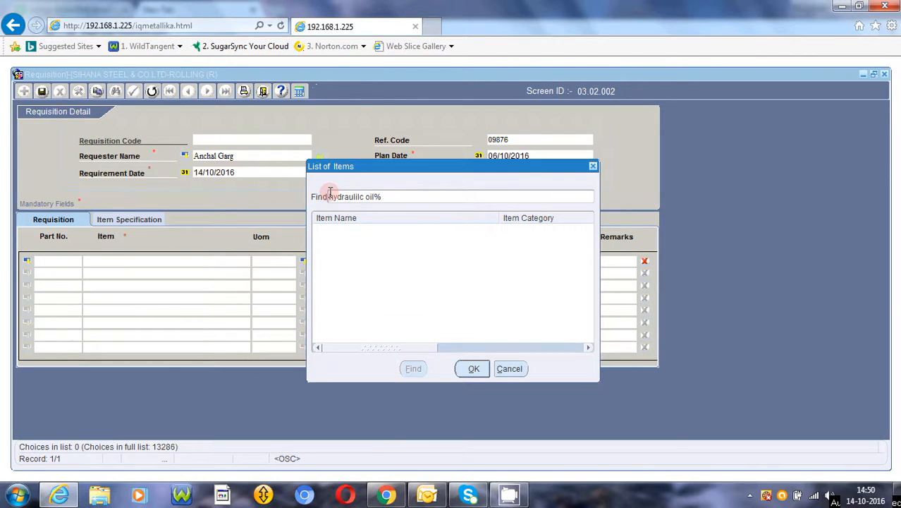
Step: Search the item list for 'greease' and insert GREEASE AP3/EP0 on line one
{"action": "left_click", "coordinate": [375, 196]}
{"action": "key", "text": "BackSpace"}
{"action": "key", "text": "BackSpace"}
{"action": "key", "text": "BackSpace"}
{"action": "key", "text": "BackSpace"}
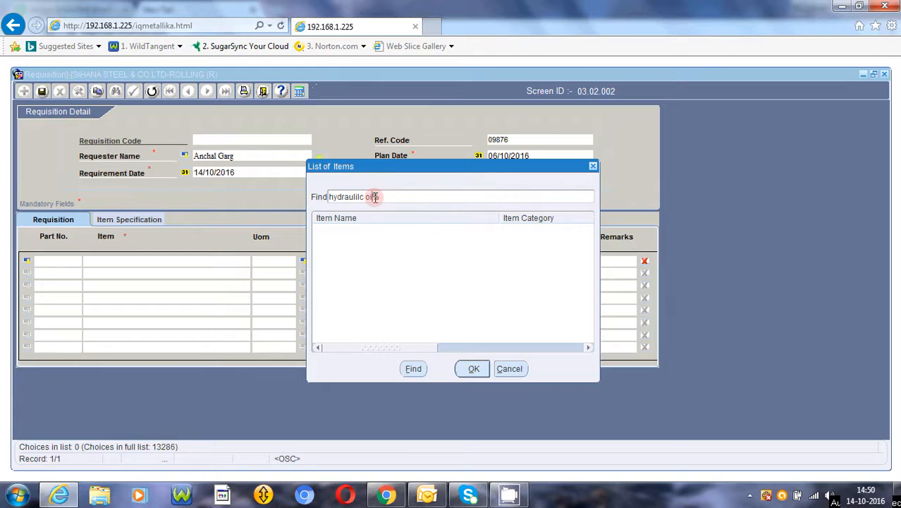
{"action": "key", "text": "BackSpace"}
{"action": "key", "text": "BackSpace"}
{"action": "key", "text": "BackSpace"}
{"action": "key", "text": "BackSpace"}
{"action": "key", "text": "BackSpace"}
{"action": "key", "text": "BackSpace"}
{"action": "key", "text": "BackSpace"}
{"action": "key", "text": "BackSpace"}
{"action": "key", "text": "BackSpace"}
{"action": "key", "text": "BackSpace"}
{"action": "type", "text": "greease"}
{"action": "key", "text": "Return"}
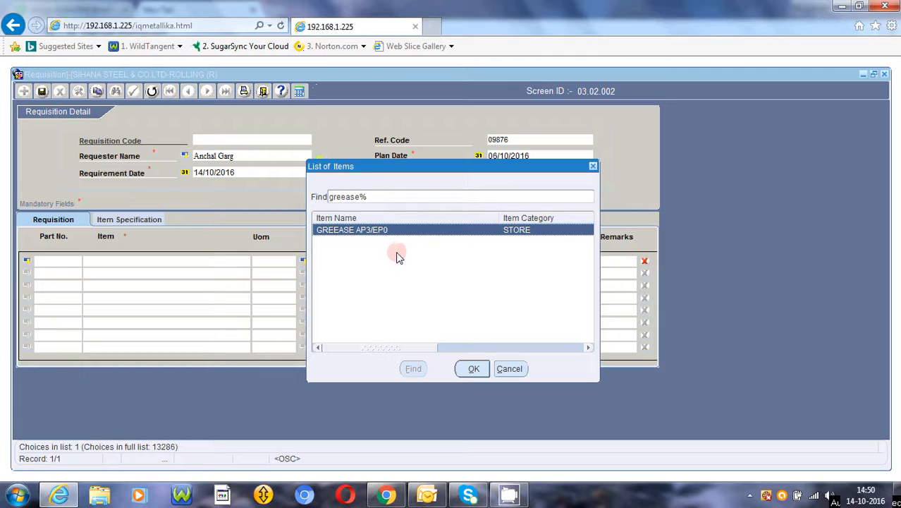
{"action": "left_click_drag", "start_coordinate": [358, 346], "coordinate": [504, 341]}
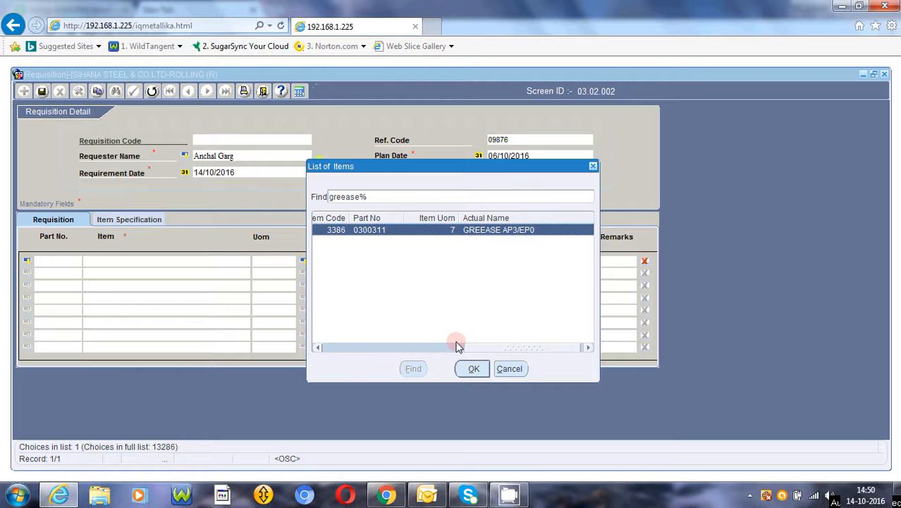
{"action": "key", "text": "Return"}
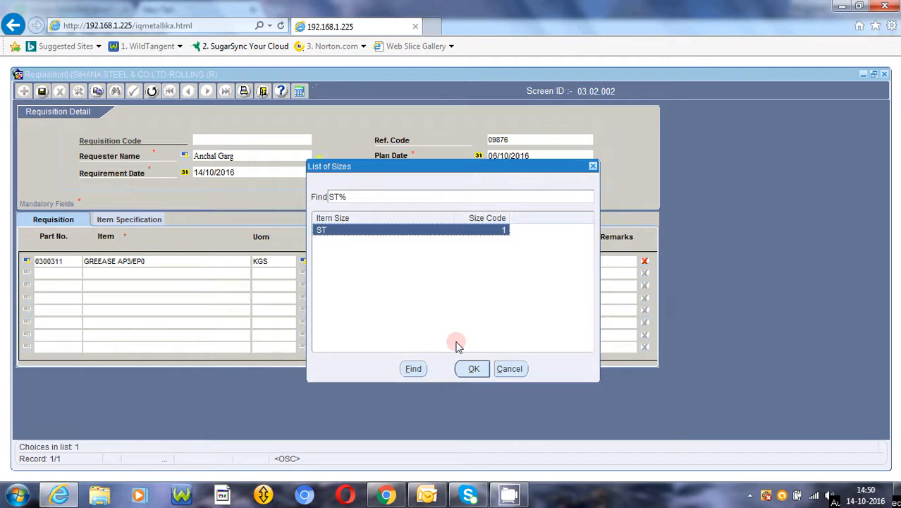
Step: Give the grease line size ST, quality ST and quantity 100, then add a second line
{"action": "key", "text": "Return"}
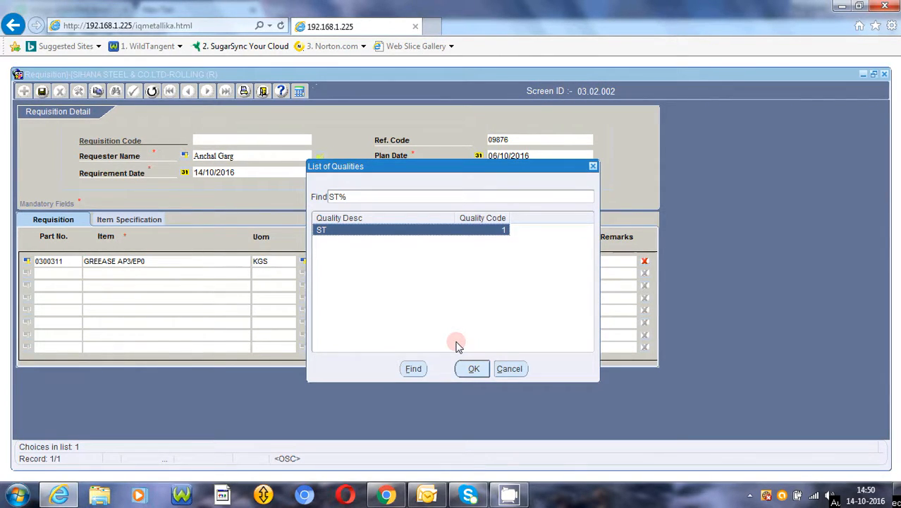
{"action": "key", "text": "Return"}
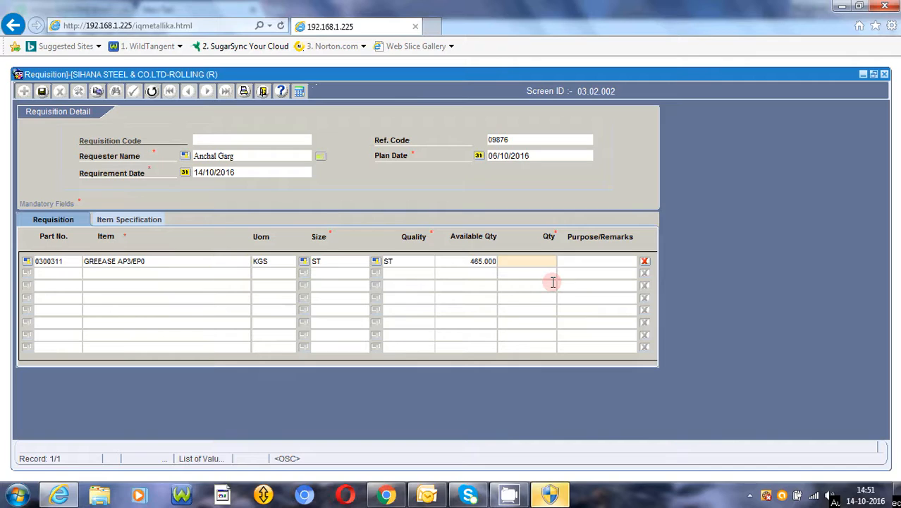
{"action": "type", "text": "00"}
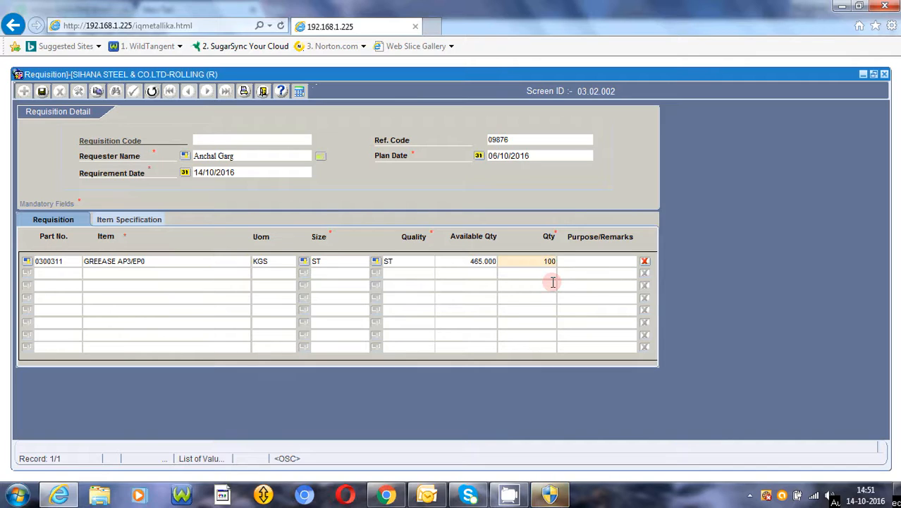
{"action": "key", "text": "Tab"}
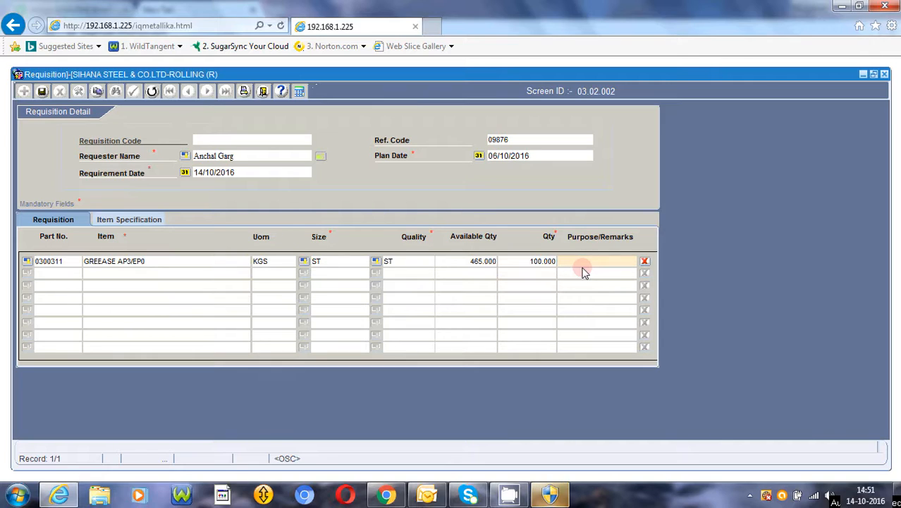
{"action": "key", "text": "Tab"}
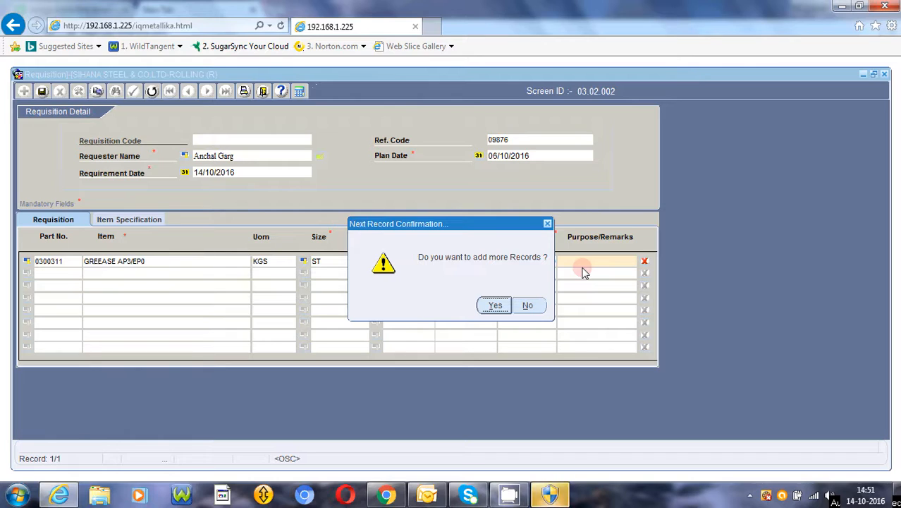
{"action": "key", "text": "Return"}
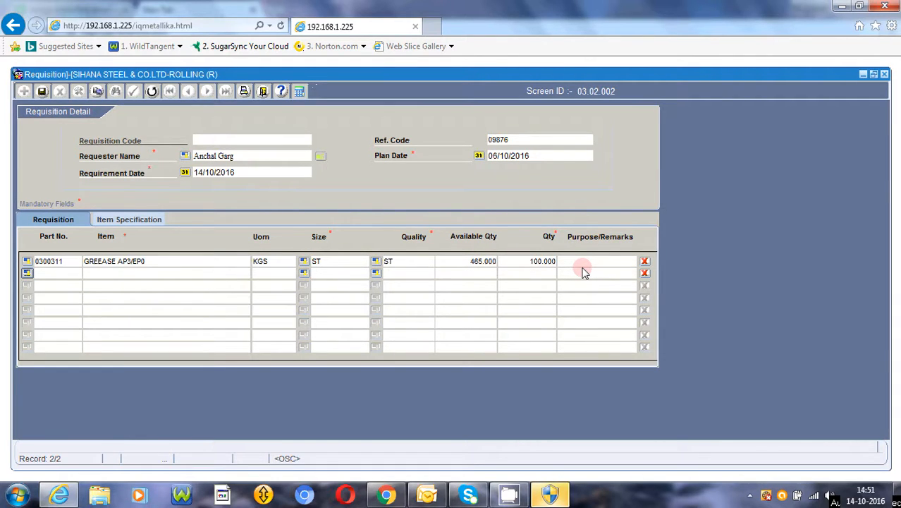
Step: Put Gear Oil (Energol) GR-XP 220 on line two with quantity 400 and add a third line
{"action": "key", "text": "Return"}
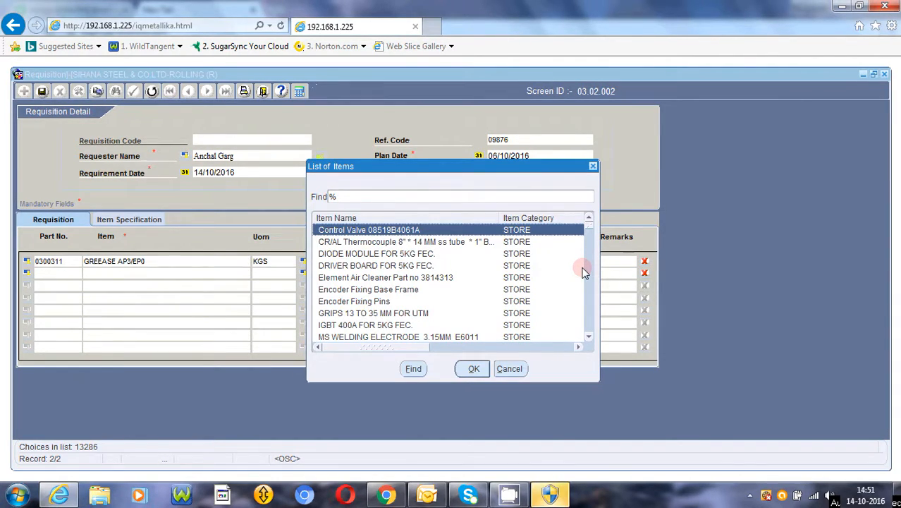
{"action": "left_click", "coordinate": [332, 196]}
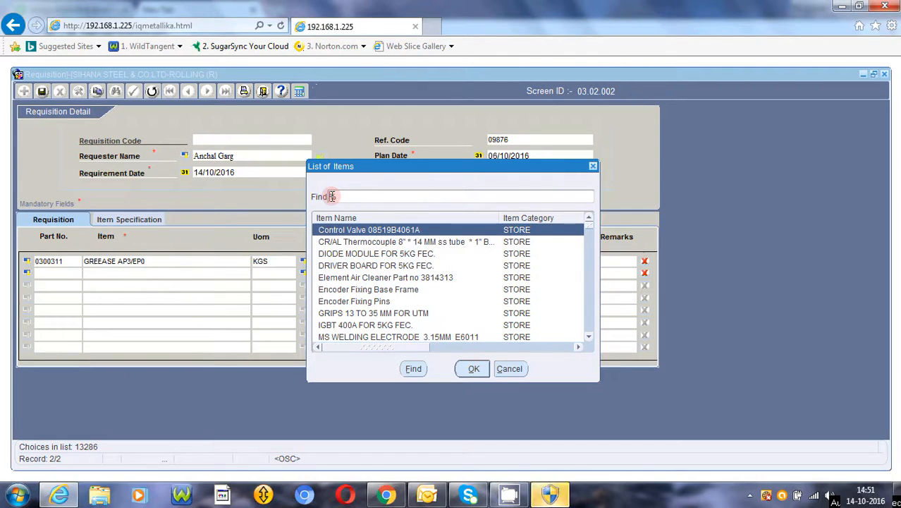
{"action": "type", "text": "gear "}
{"action": "type", "text": "oil"}
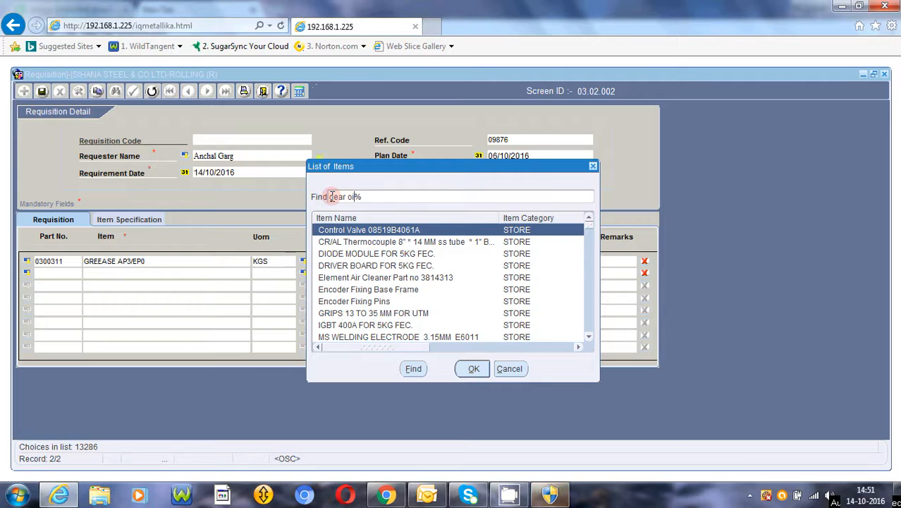
{"action": "key", "text": "Return"}
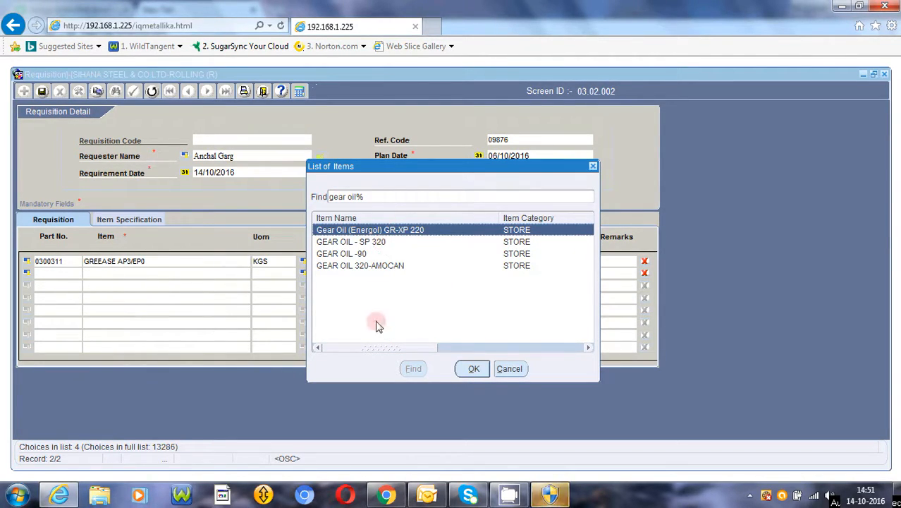
{"action": "mouse_move", "coordinate": [372, 347]}
{"action": "left_mouse_down"}
{"action": "mouse_move", "coordinate": [468, 346]}
{"action": "mouse_move", "coordinate": [389, 346]}
{"action": "left_mouse_up"}
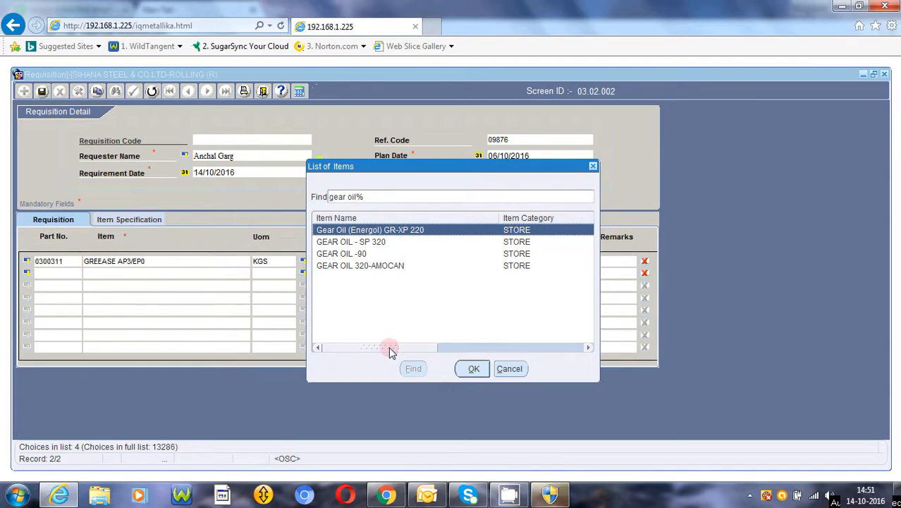
{"action": "double_click", "coordinate": [367, 228]}
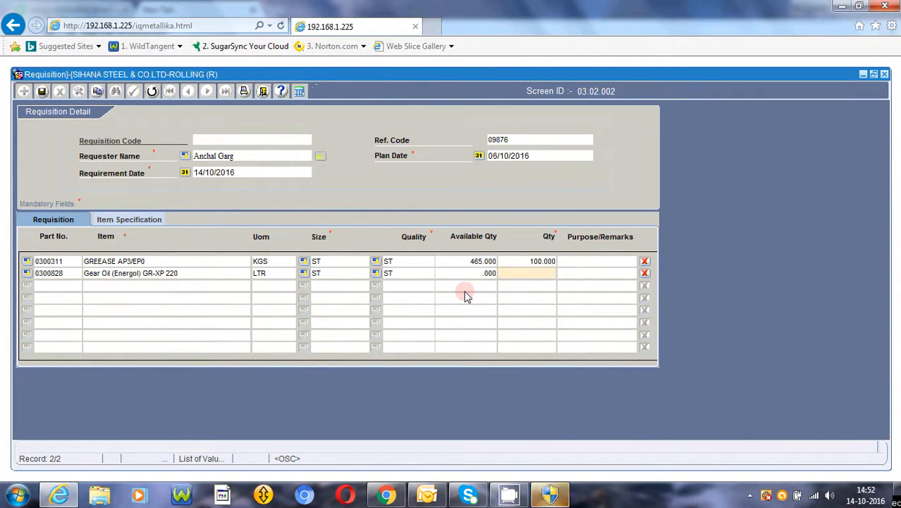
{"action": "type", "text": "400"}
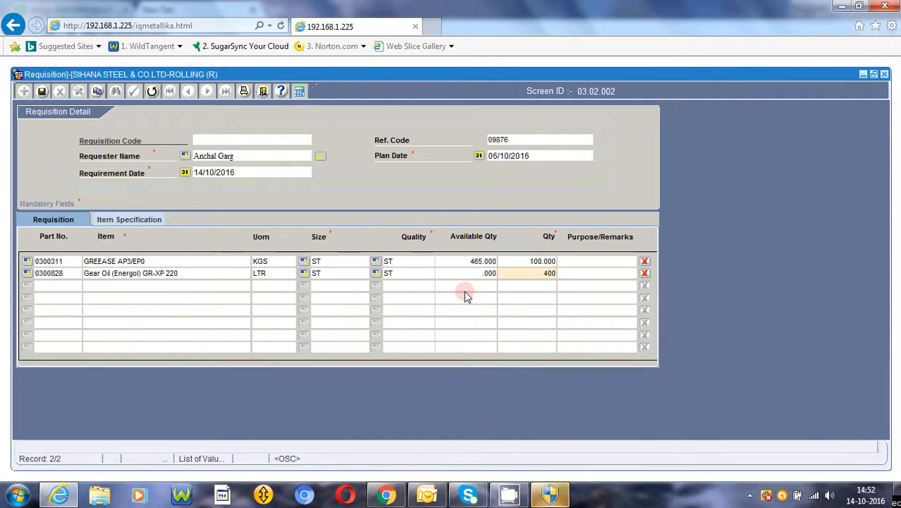
{"action": "key", "text": "Tab"}
{"action": "key", "text": "Tab"}
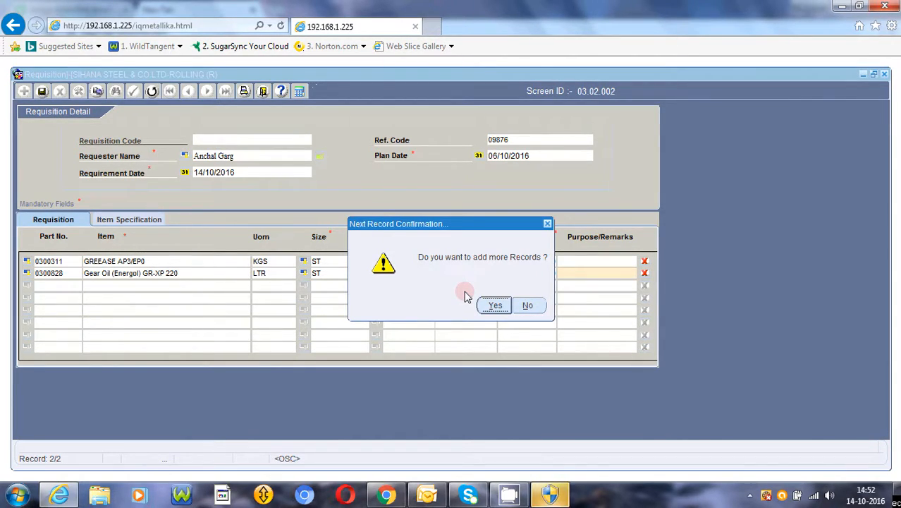
{"action": "key", "text": "Return"}
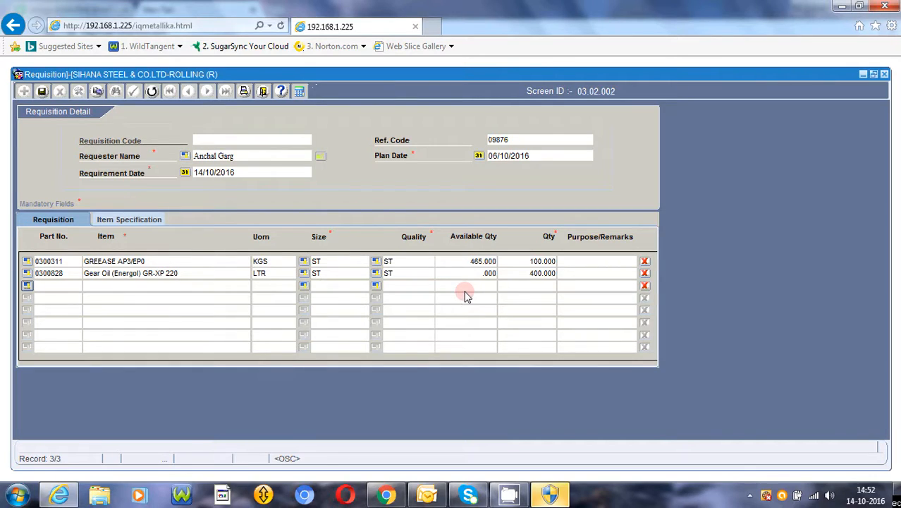
Step: Search the item list for 'diesel' and put DIESEL OIL on line three
{"action": "key", "text": "Return"}
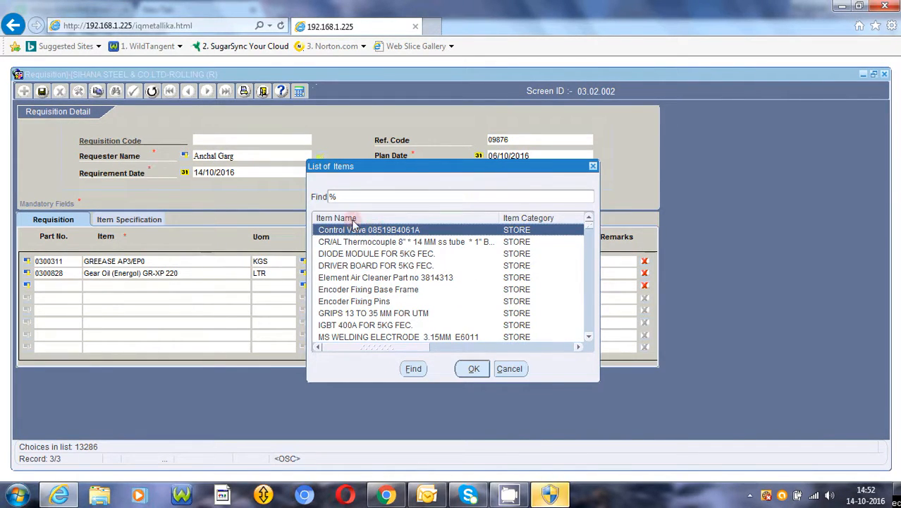
{"action": "left_click", "coordinate": [332, 197]}
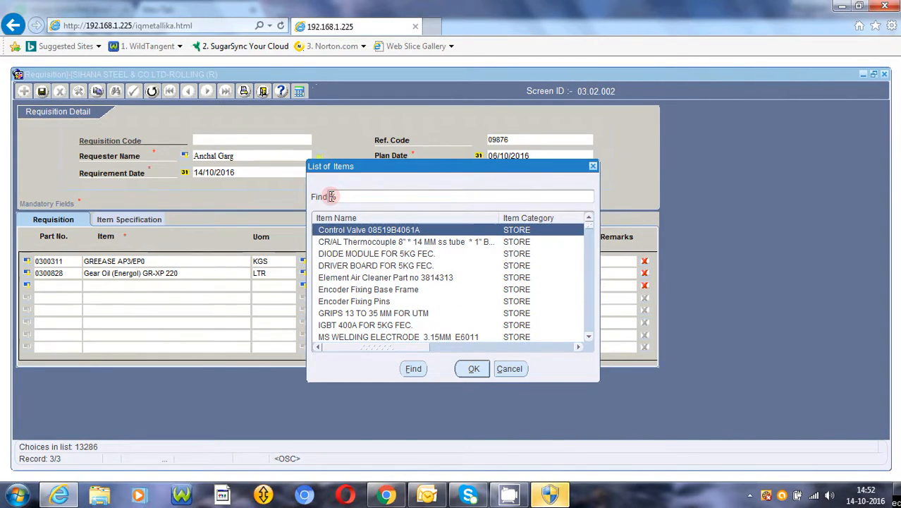
{"action": "type", "text": "diesw"}
{"action": "key", "text": "BackSpace"}
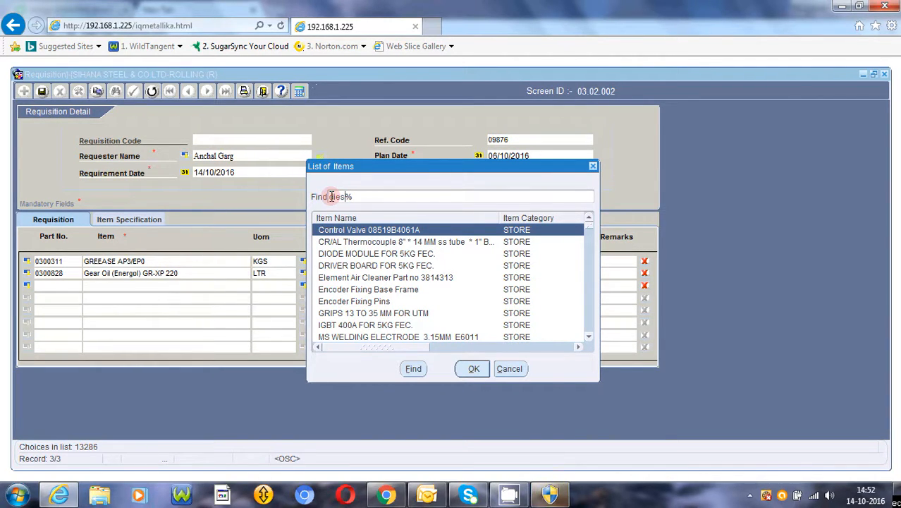
{"action": "type", "text": "el"}
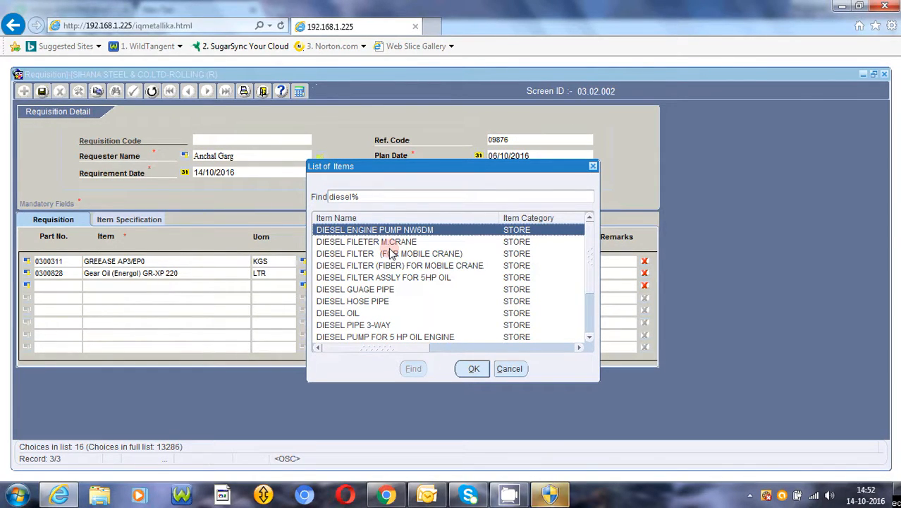
{"action": "left_click", "coordinate": [353, 197]}
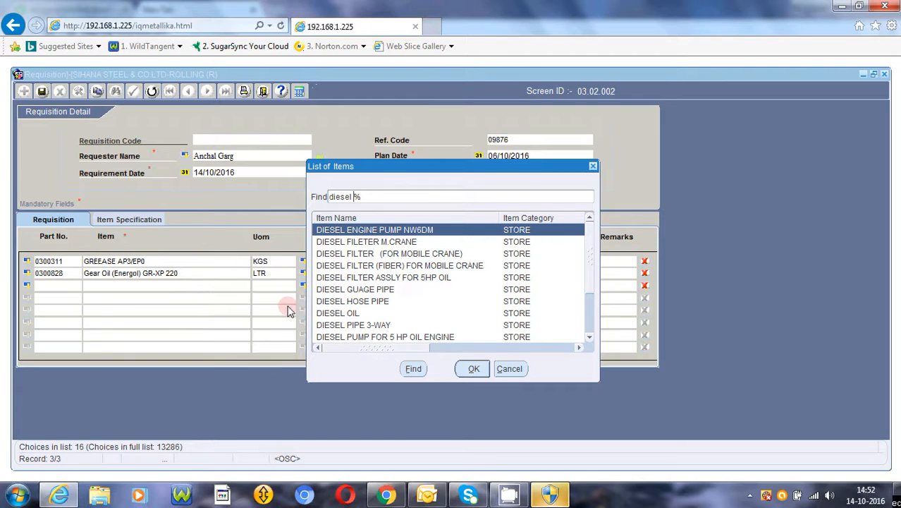
{"action": "left_click", "coordinate": [330, 314]}
{"action": "double_click", "coordinate": [330, 314]}
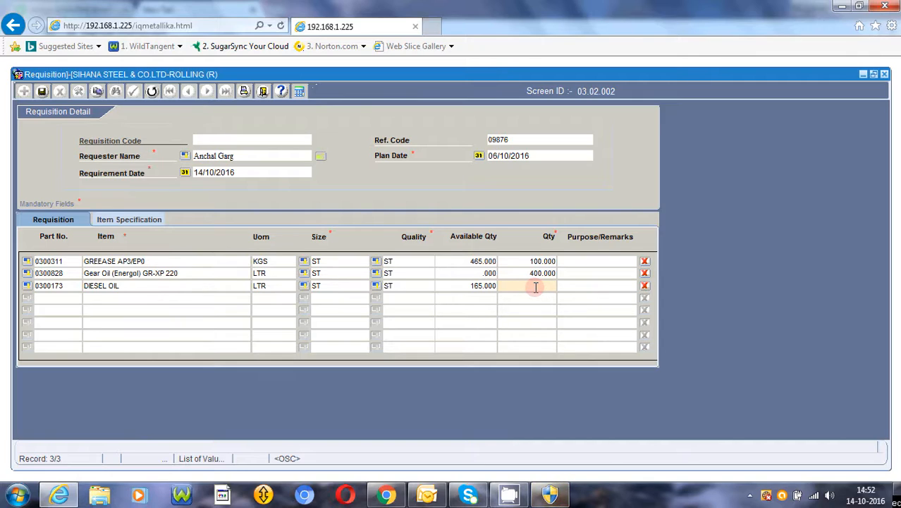
Step: Enter quantity 200 for DIESEL OIL and decline adding more lines
{"action": "type", "text": "00"}
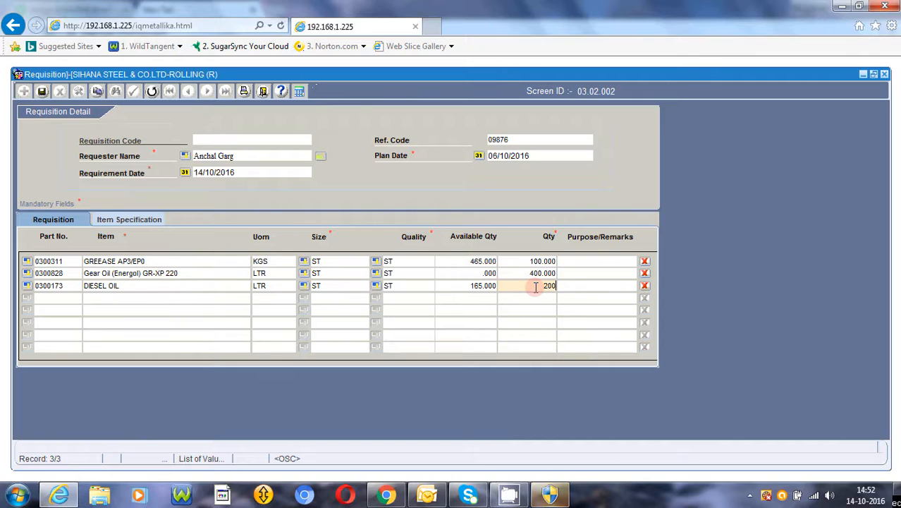
{"action": "key", "text": "Tab"}
{"action": "key", "text": "Tab"}
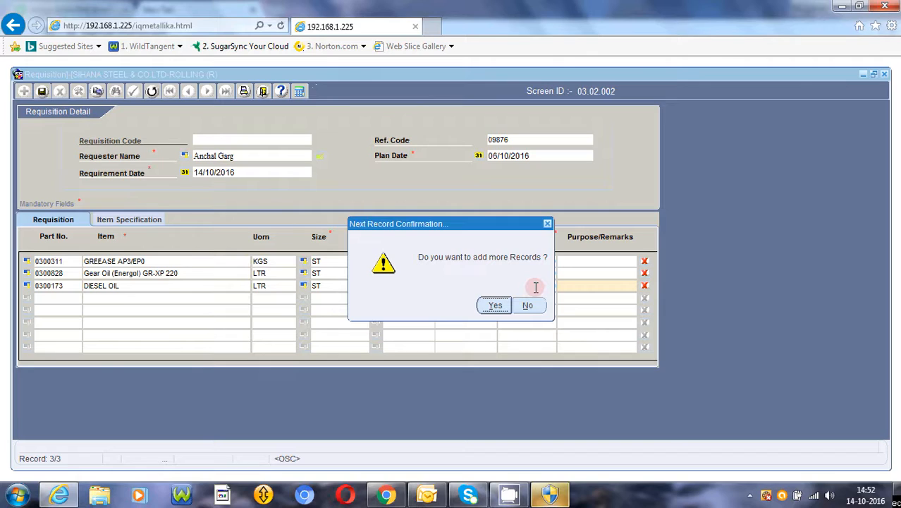
{"action": "key", "text": "Tab"}
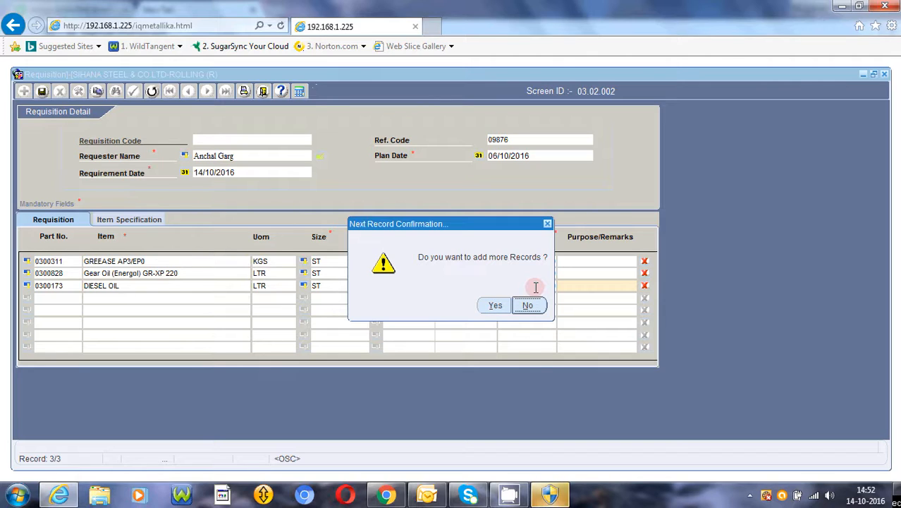
{"action": "key", "text": "Return"}
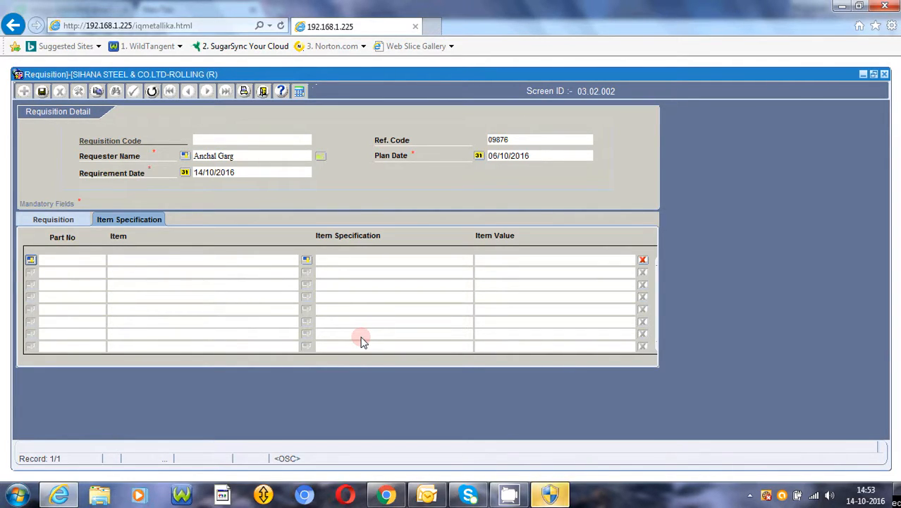
Step: Save the three-line requisition and acknowledge the Record saved message
{"action": "left_click", "coordinate": [42, 92]}
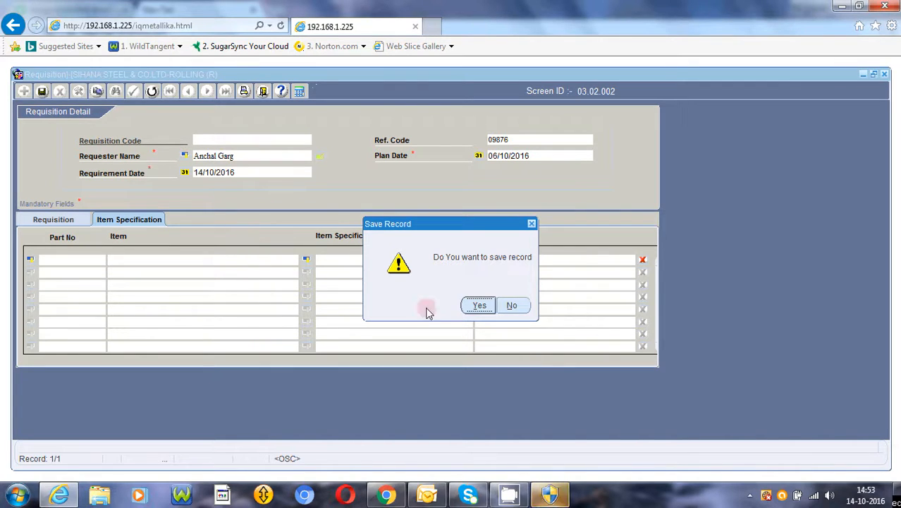
{"action": "left_click", "coordinate": [477, 306]}
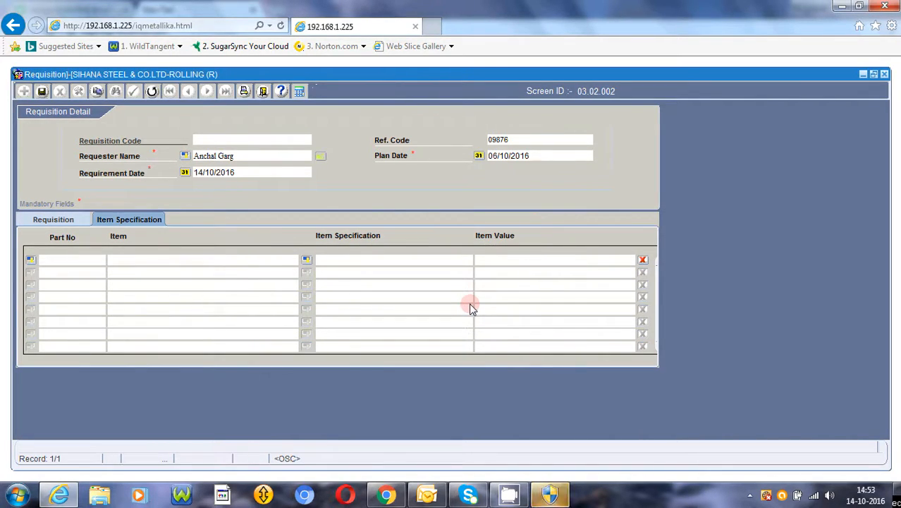
{"action": "left_click", "coordinate": [483, 305]}
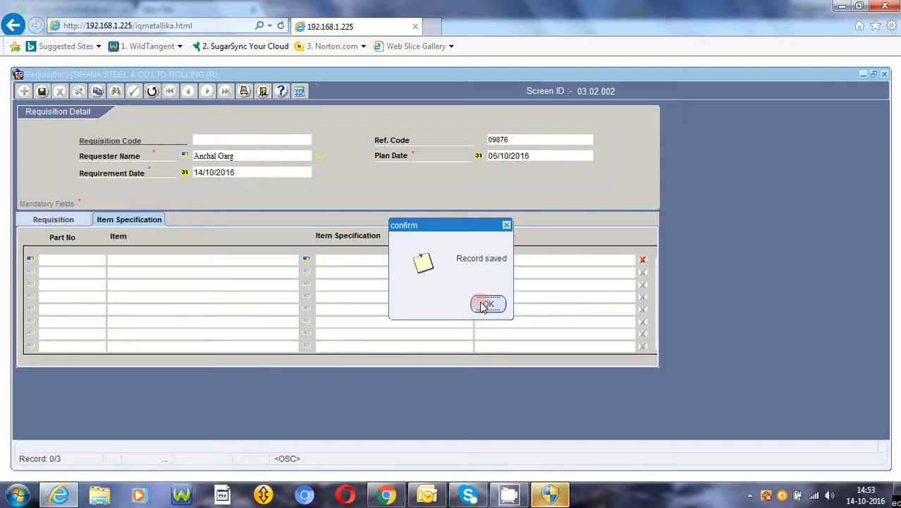